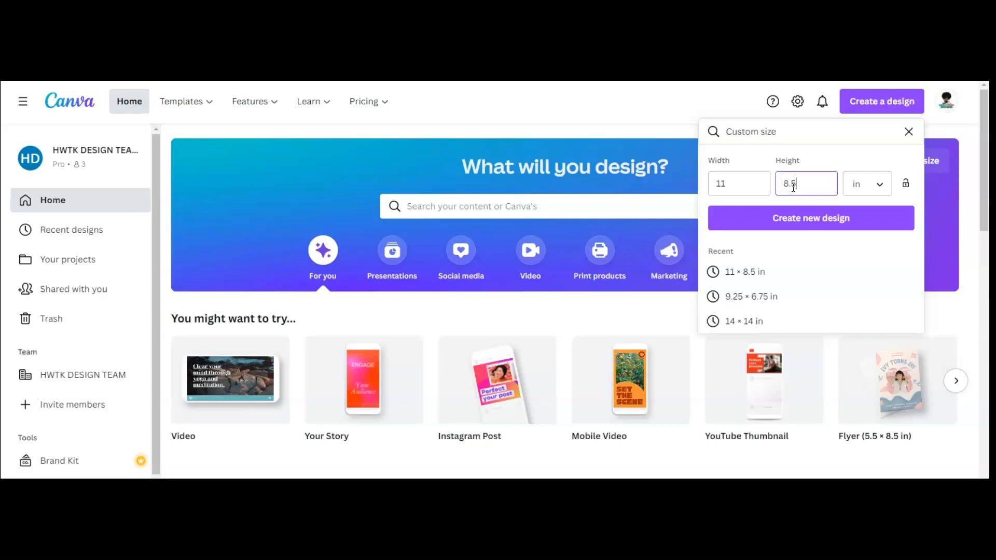
# - Create a new 11 × 8.5 in design and add a square shape, resized into a wide rectangle near the page's upper-left corner
pyautogui.click(787, 226)
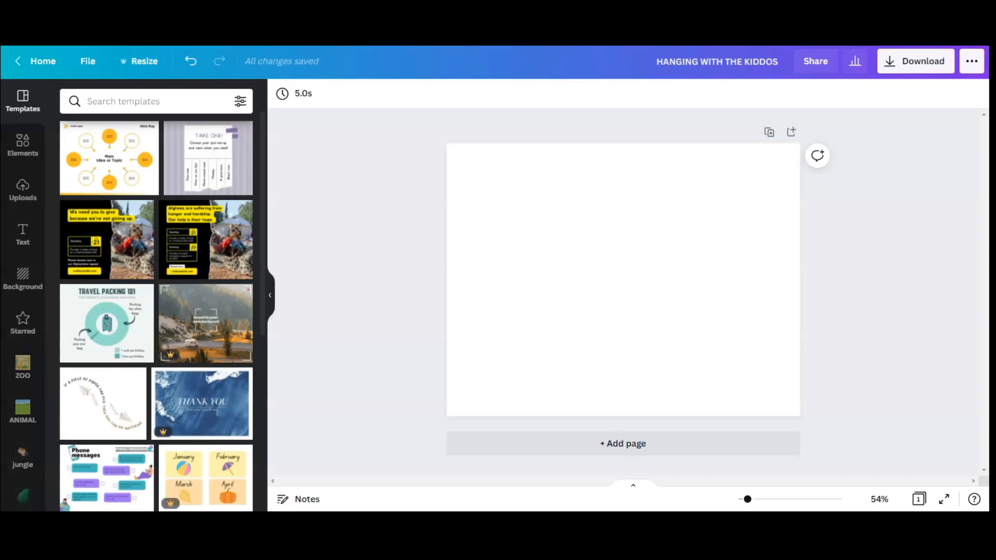
pyautogui.click(18, 153)
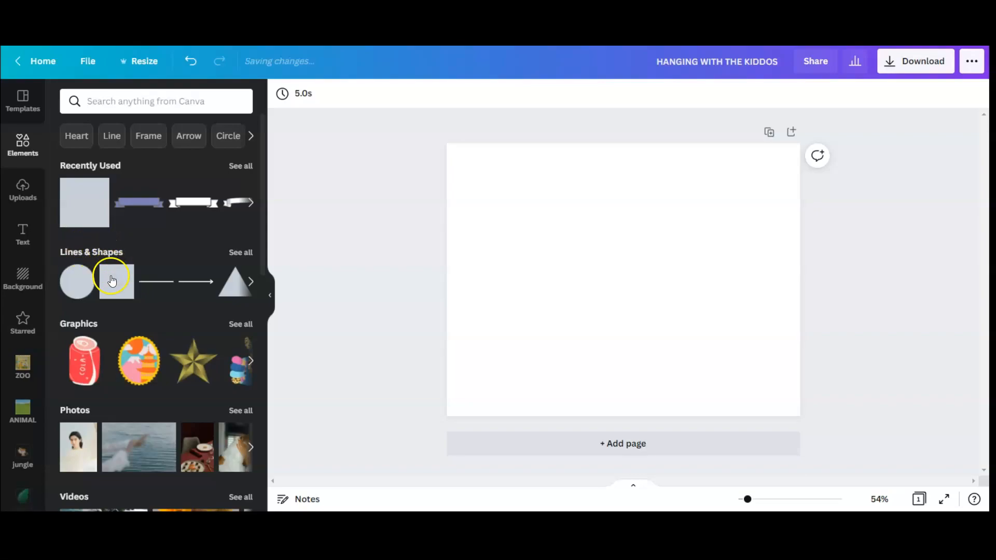
pyautogui.click(112, 290)
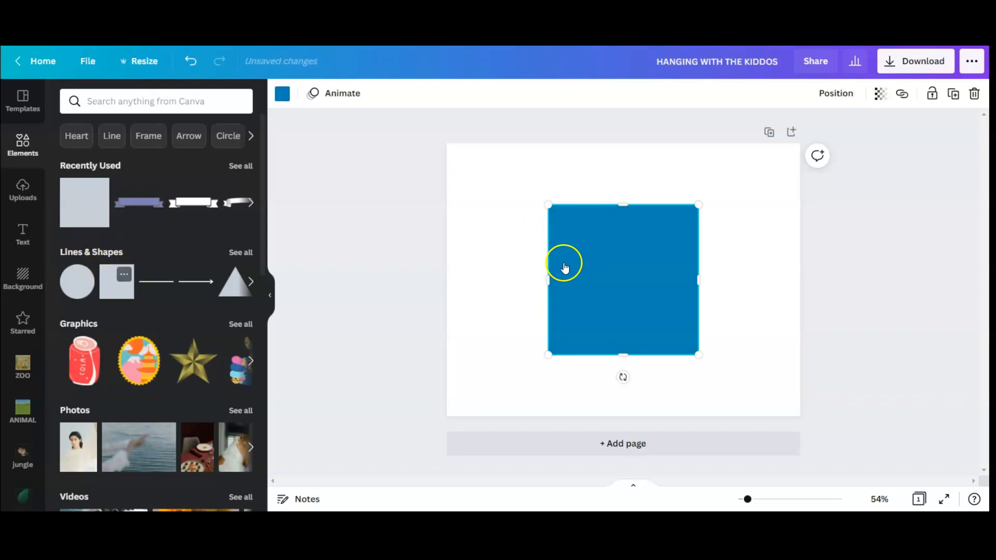
pyautogui.moveTo(537, 281)
pyautogui.mouseDown()
pyautogui.moveTo(487, 285)
pyautogui.moveTo(534, 287)
pyautogui.mouseUp()
pyautogui.moveTo(616, 206); pyautogui.dragTo(616, 255)
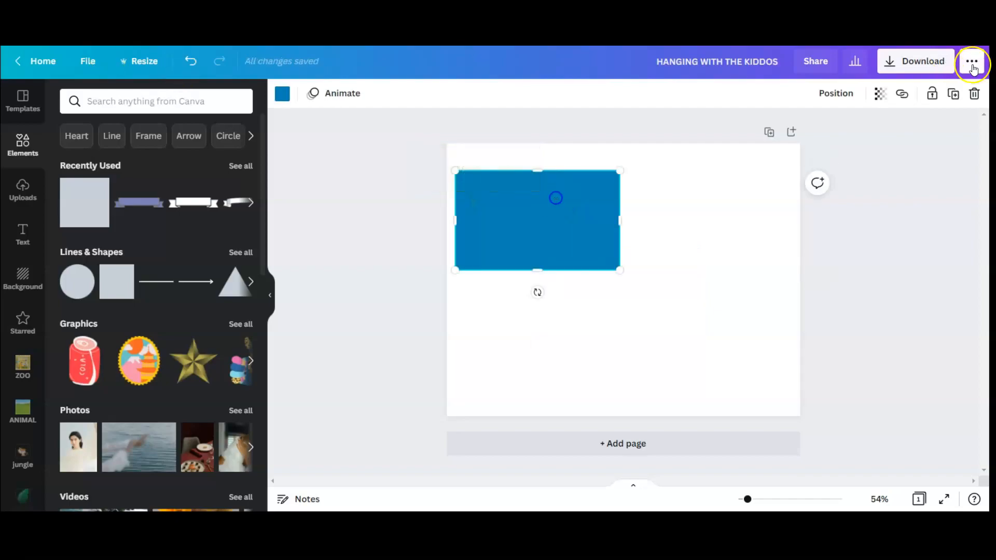
# - Duplicate the blue rectangle and arrange the copies with it in a two-by-two grid on the page
pyautogui.moveTo(536, 231); pyautogui.dragTo(528, 334)
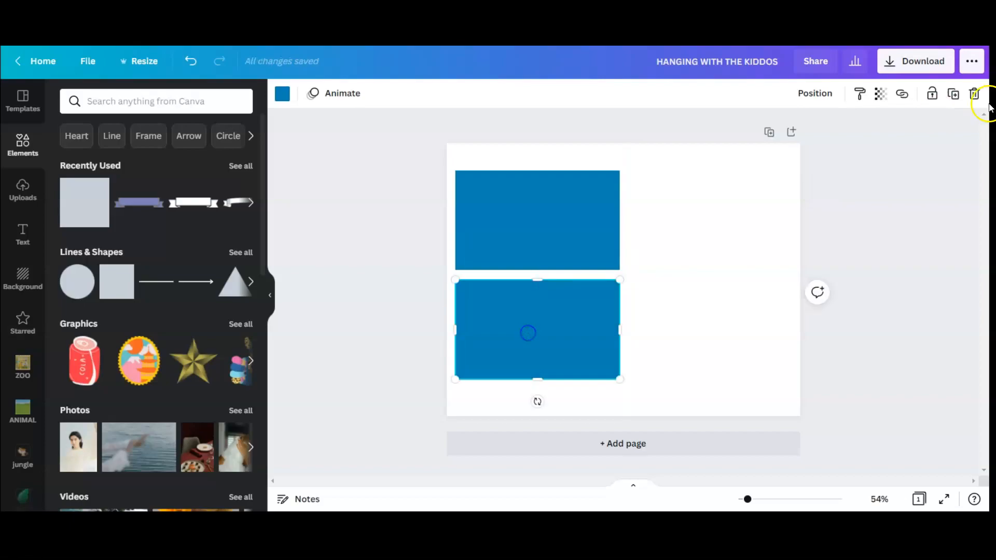
pyautogui.click(954, 96)
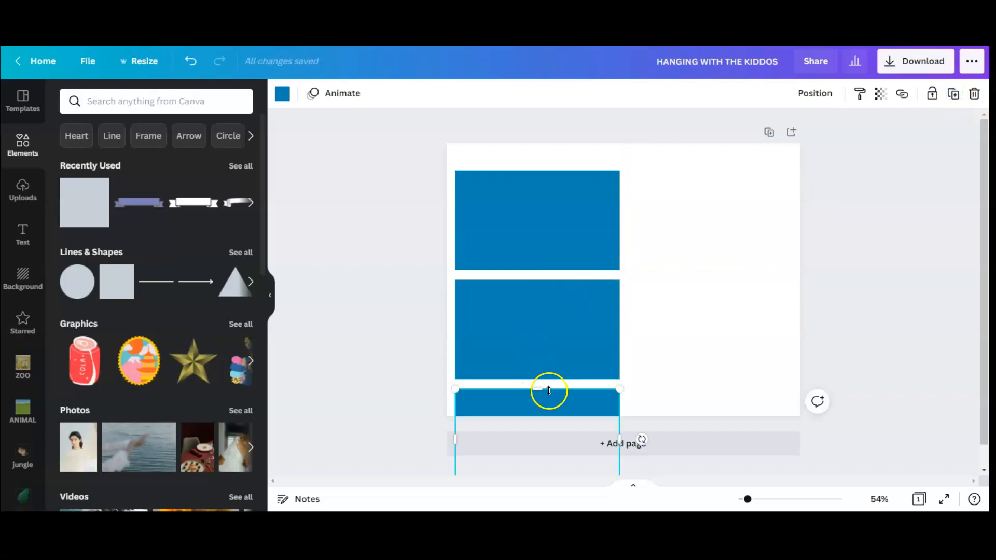
pyautogui.moveTo(555, 407); pyautogui.dragTo(726, 184)
pyautogui.click(954, 93)
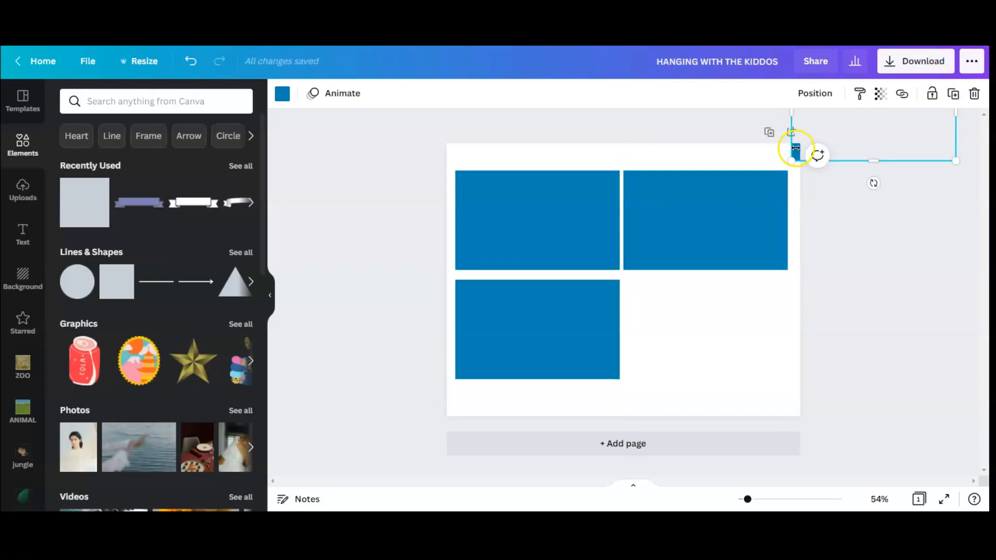
pyautogui.moveTo(794, 151); pyautogui.dragTo(630, 368)
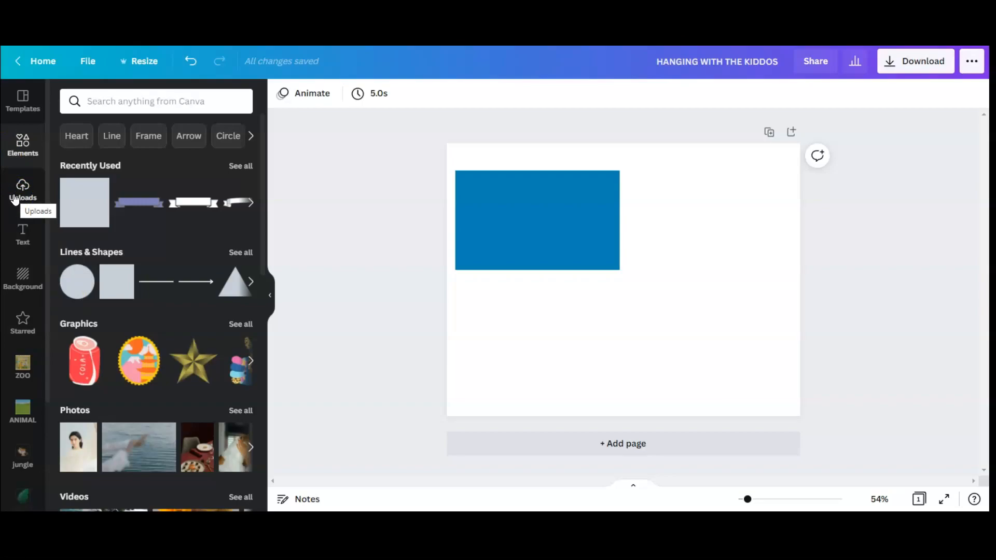
# - Add the round animal frame and the palm tree scenery from the ZOO folder and place them below the rectangle
pyautogui.click(9, 161)
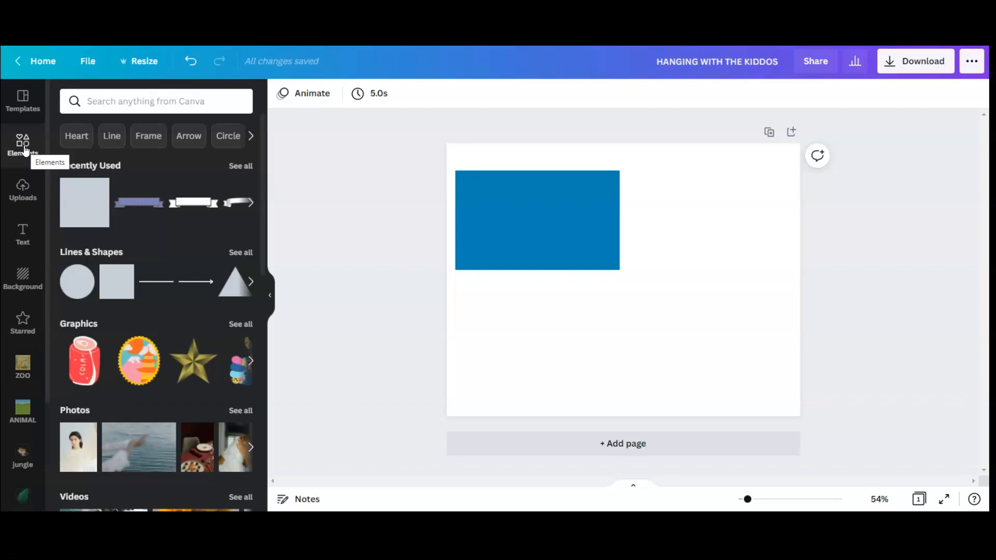
pyautogui.click(9, 143)
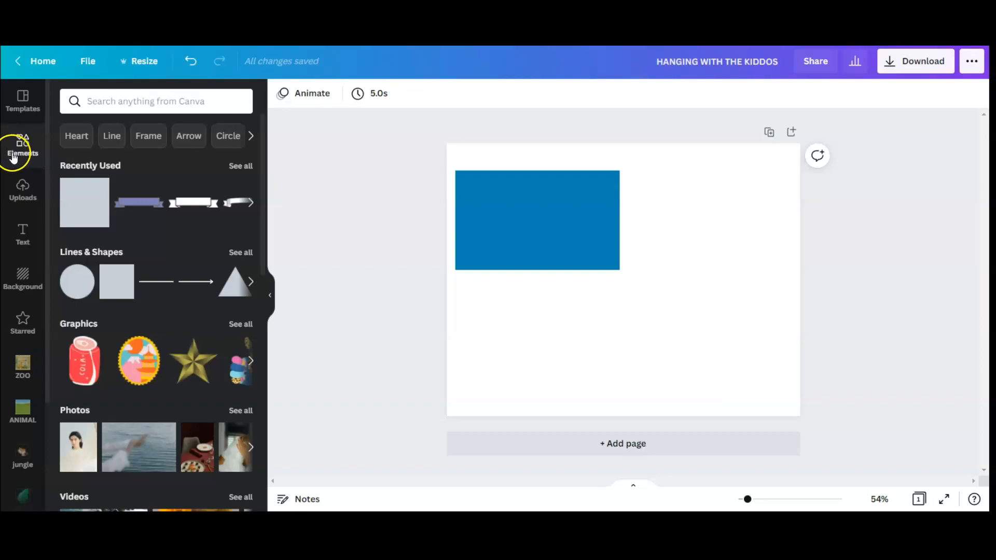
pyautogui.click(136, 103)
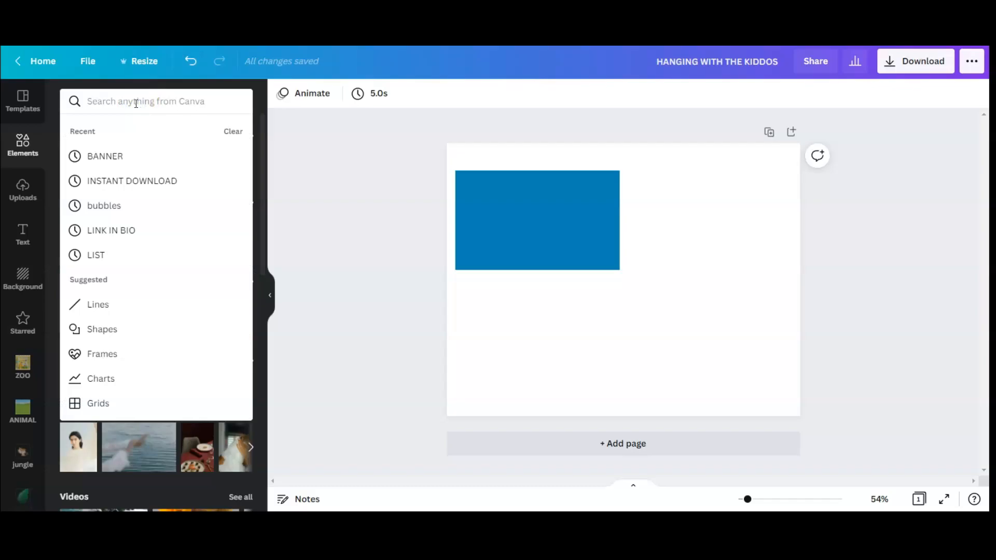
pyautogui.click(20, 370)
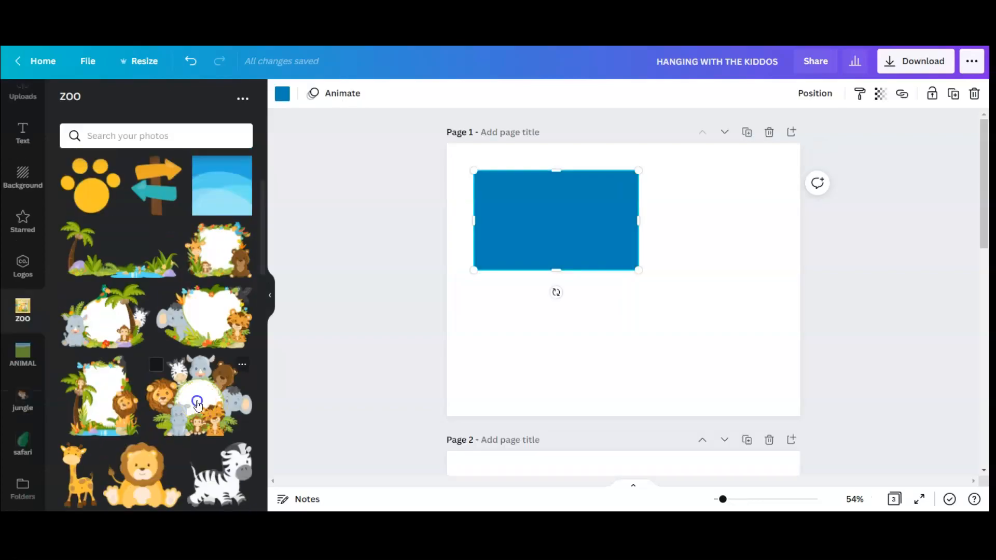
pyautogui.click(198, 395)
pyautogui.moveTo(623, 280); pyautogui.dragTo(723, 310)
pyautogui.click(120, 249)
pyautogui.moveTo(612, 299); pyautogui.dragTo(515, 342)
# - Add the giraffe between the scenery and the animal frame, and the arrow signpost near the page's upper-right corner
pyautogui.click(78, 474)
pyautogui.moveTo(676, 183); pyautogui.dragTo(614, 292)
pyautogui.moveTo(591, 332); pyautogui.dragTo(631, 334)
pyautogui.moveTo(156, 184); pyautogui.dragTo(751, 194)
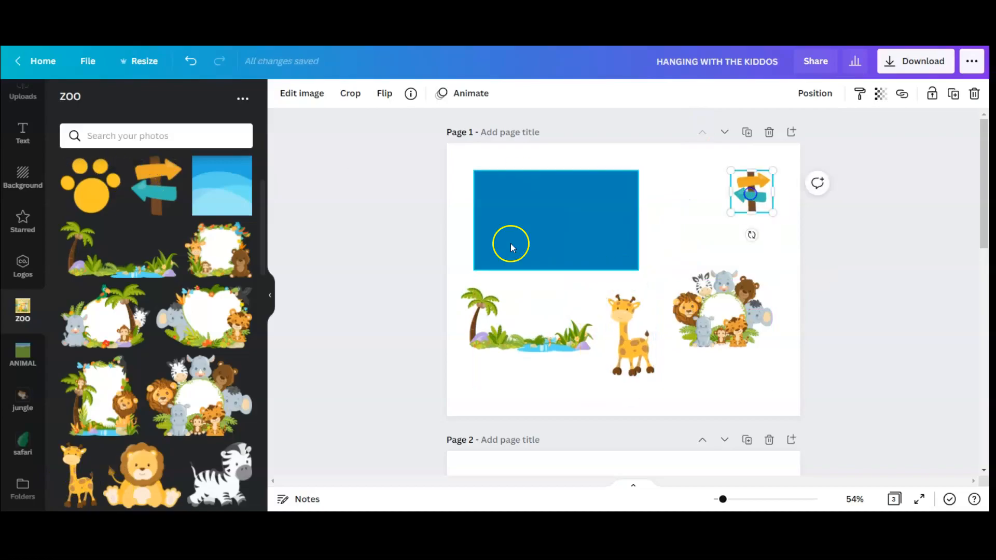
# - Change the rectangle's fill color to pale yellow
pyautogui.click(577, 218)
pyautogui.click(281, 95)
pyautogui.click(237, 158)
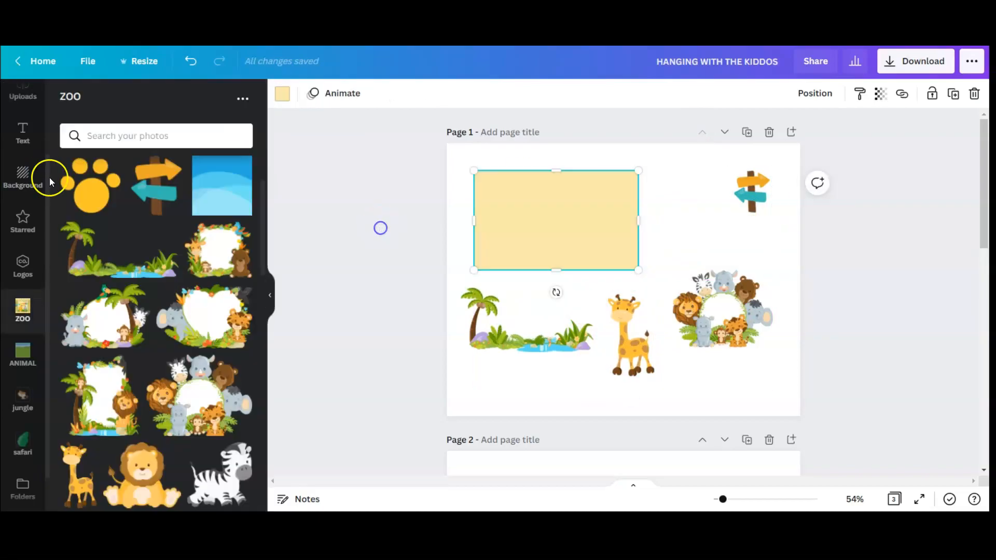
# - Search the elements for RIBBON BANNER and fit a ribbon banner across the upper part of the yellow rectangle
pyautogui.scroll(2, 22, 155)
pyautogui.click(23, 145)
pyautogui.click(143, 101)
pyautogui.write('RIBBON BANNER')
pyautogui.press('Return')
pyautogui.moveTo(262, 230); pyautogui.dragTo(252, 441)
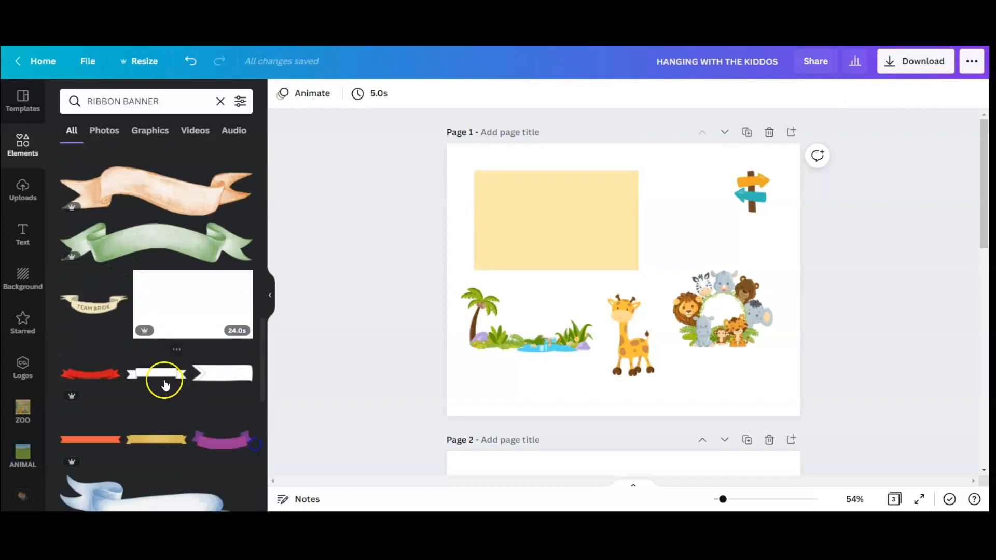
pyautogui.click(160, 382)
pyautogui.moveTo(629, 280); pyautogui.dragTo(553, 188)
pyautogui.moveTo(616, 203); pyautogui.dragTo(643, 218)
# - Recolor the ribbon banner green and fine-tune its position on the rectangle
pyautogui.click(301, 93)
pyautogui.click(172, 158)
pyautogui.click(282, 94)
pyautogui.click(73, 191)
pyautogui.click(424, 217)
pyautogui.moveTo(554, 185); pyautogui.dragTo(554, 182)
# - Duplicate the palm tree scenery and flip the copy horizontally to put palms on both sides of the rectangle's lower part
pyautogui.moveTo(497, 343); pyautogui.dragTo(618, 265)
pyautogui.click(191, 61)
pyautogui.click(954, 94)
pyautogui.click(386, 92)
pyautogui.click(400, 126)
pyautogui.click(534, 360)
pyautogui.moveTo(646, 241); pyautogui.dragTo(639, 240)
# - Place the round animal frame in the middle of the rectangle below the banner and adjust its layer order
pyautogui.click(520, 327)
pyautogui.moveTo(747, 313); pyautogui.dragTo(577, 239)
pyautogui.click(815, 93)
pyautogui.click(622, 130)
pyautogui.moveTo(608, 196); pyautogui.dragTo(610, 195)
pyautogui.moveTo(562, 243); pyautogui.dragTo(560, 242)
pyautogui.click(548, 323)
# - Place the signpost at the rectangle's lower left and the giraffe at its right side, adjusting the giraffe's layer order
pyautogui.moveTo(752, 191); pyautogui.dragTo(513, 228)
pyautogui.click(545, 300)
pyautogui.moveTo(631, 337); pyautogui.dragTo(616, 231)
pyautogui.click(822, 94)
pyautogui.click(631, 156)
pyautogui.click(560, 349)
pyautogui.click(622, 224)
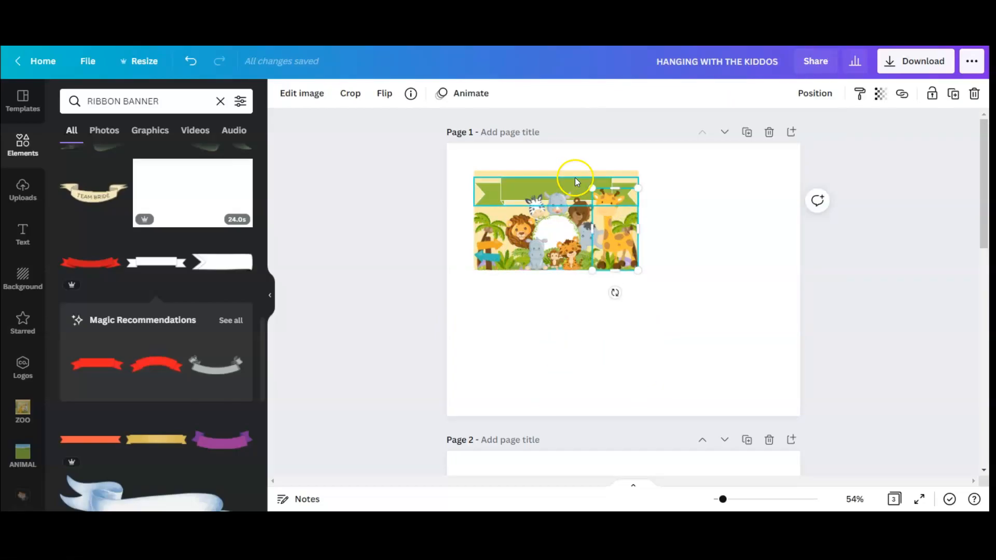
pyautogui.click(664, 276)
# - Add a subheading reading HAPPY BIRTHDAY on the ribbon banner
pyautogui.click(23, 234)
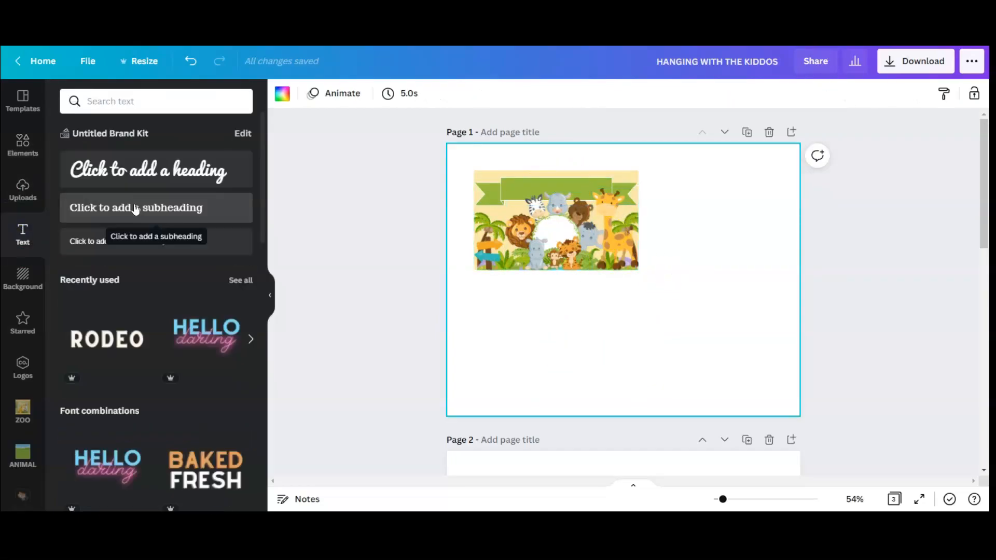
pyautogui.click(135, 209)
pyautogui.moveTo(623, 280); pyautogui.dragTo(556, 188)
pyautogui.doubleClick(574, 180)
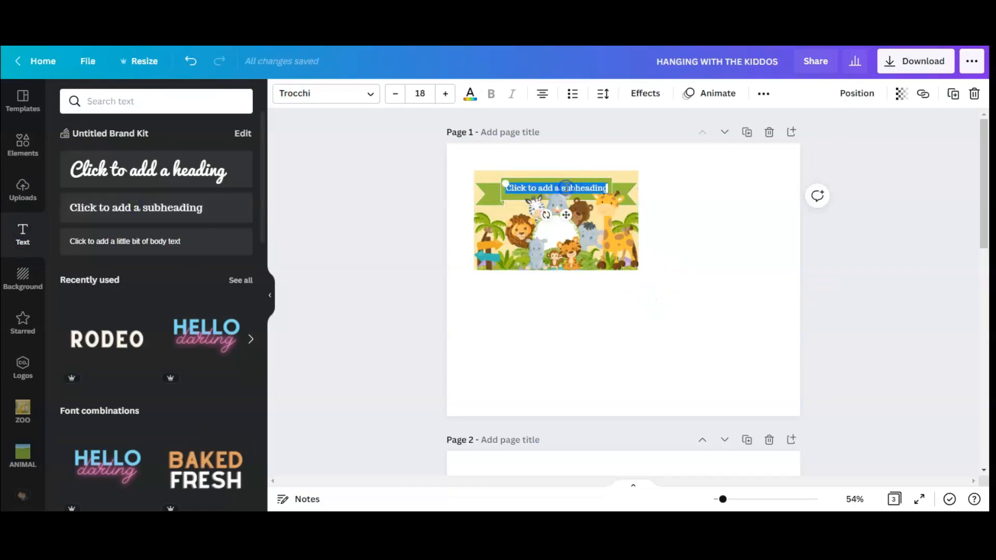
pyautogui.write('HAPPY BIRTHDAY')
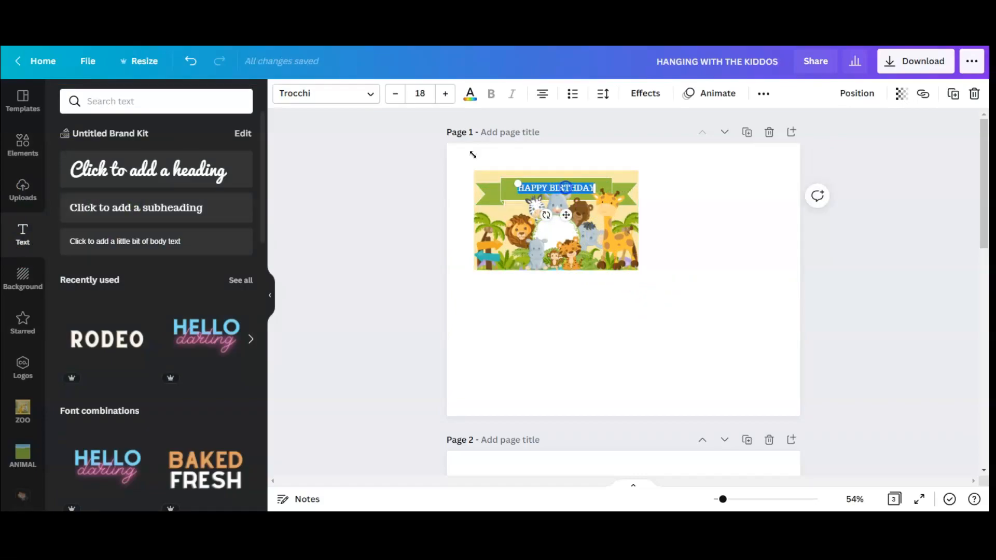
# - Set the HAPPY BIRTHDAY text to Poppins Bold and enlarge it to size 25.3 to fill the banner
pyautogui.click(306, 93)
pyautogui.click(98, 134)
pyautogui.click(446, 94)
pyautogui.click(446, 93)
pyautogui.click(445, 93)
pyautogui.click(446, 94)
pyautogui.click(446, 93)
pyautogui.click(445, 94)
pyautogui.click(445, 94)
pyautogui.moveTo(558, 178); pyautogui.dragTo(502, 180)
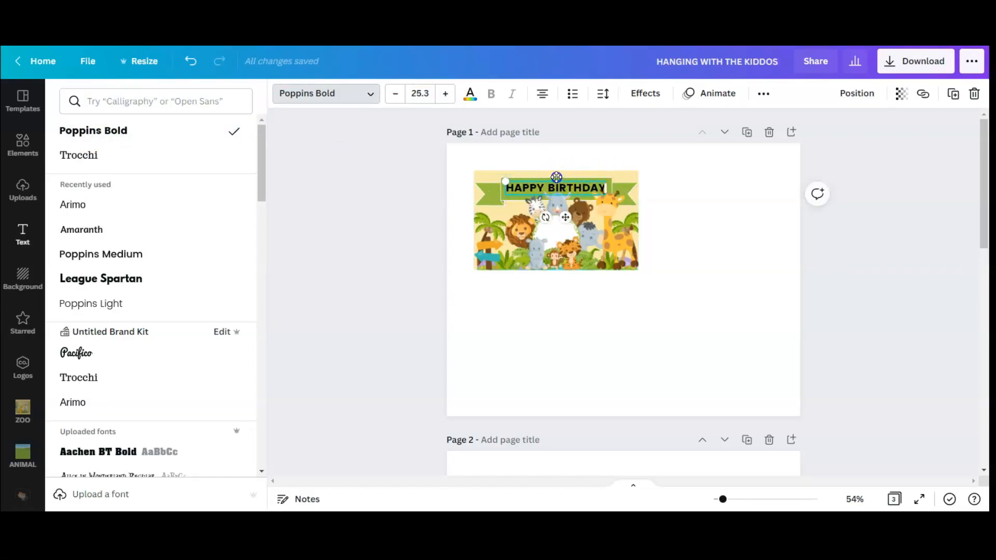
# - Color the HAPPY BIRTHDAY text white and fine-tune the layout around the banner
pyautogui.click(473, 96)
pyautogui.click(73, 190)
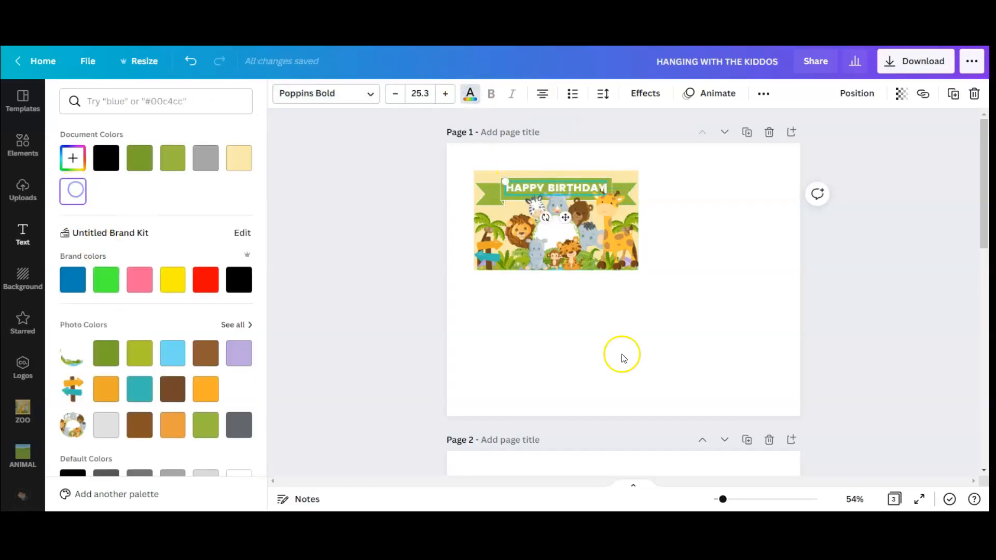
pyautogui.click(623, 356)
pyautogui.click(614, 228)
pyautogui.moveTo(593, 193)
pyautogui.mouseDown()
pyautogui.moveTo(618, 183)
pyautogui.moveTo(608, 181)
pyautogui.mouseUp()
# - Add a green 1ST text in Poppins Bold at the center of the round animal frame
pyautogui.click(590, 187)
pyautogui.moveTo(506, 181); pyautogui.dragTo(557, 230)
pyautogui.click(562, 334)
pyautogui.click(470, 94)
pyautogui.click(140, 157)
pyautogui.click(551, 320)
pyautogui.click(565, 327)
pyautogui.click(520, 328)
# - Group all parts of the birthday label and move the group to the page's upper-left corner
pyautogui.moveTo(707, 176); pyautogui.dragTo(467, 282)
pyautogui.click(882, 94)
pyautogui.click(554, 224)
pyautogui.moveTo(555, 225); pyautogui.dragTo(539, 207)
# - Duplicate the grouped birthday label three times and arrange the four labels in a two-by-two grid
pyautogui.click(846, 96)
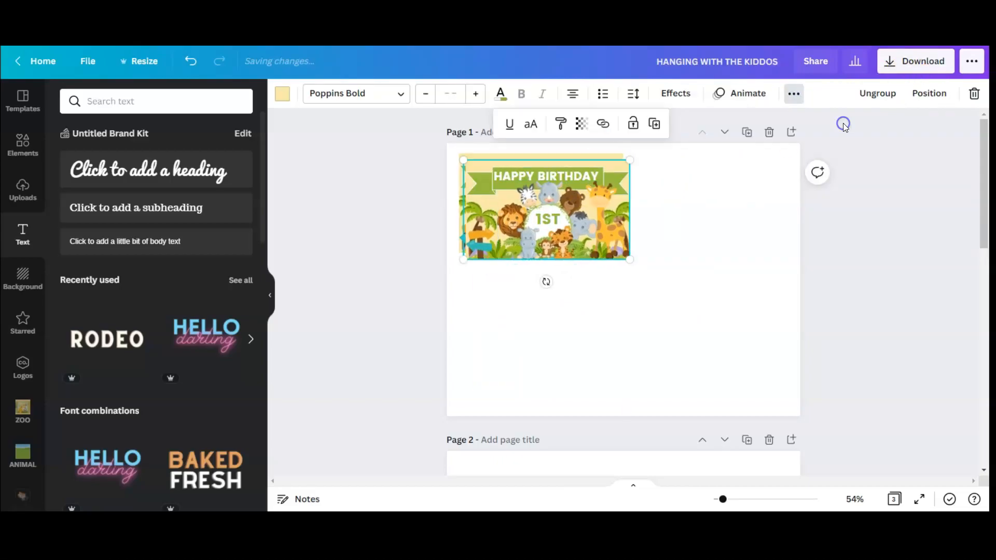
pyautogui.click(843, 123)
pyautogui.click(846, 95)
pyautogui.click(842, 123)
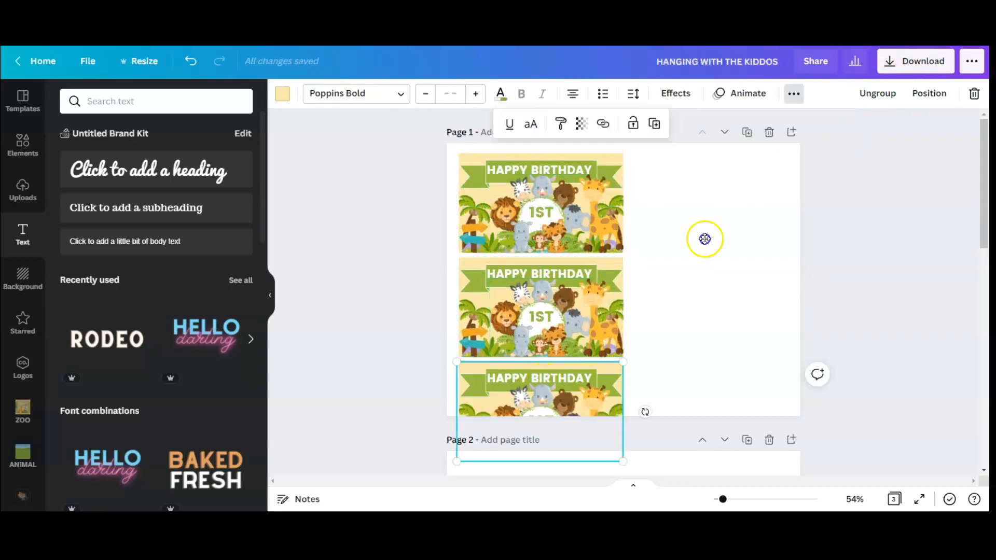
pyautogui.click(711, 171)
pyautogui.click(767, 93)
pyautogui.click(780, 123)
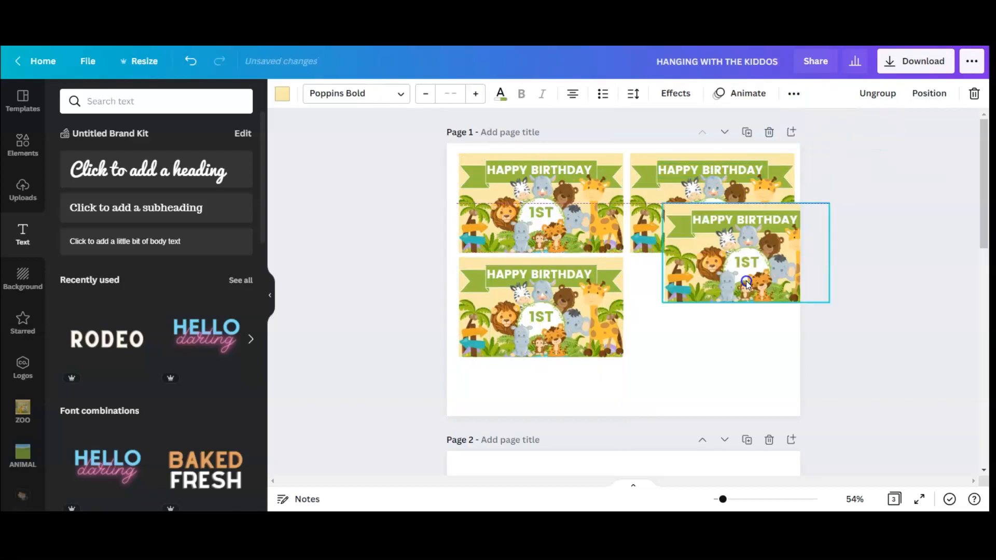
pyautogui.moveTo(747, 250); pyautogui.dragTo(710, 303)
pyautogui.click(576, 410)
# - Open the download options and choose PDF Print as the file type
pyautogui.click(915, 60)
pyautogui.click(877, 147)
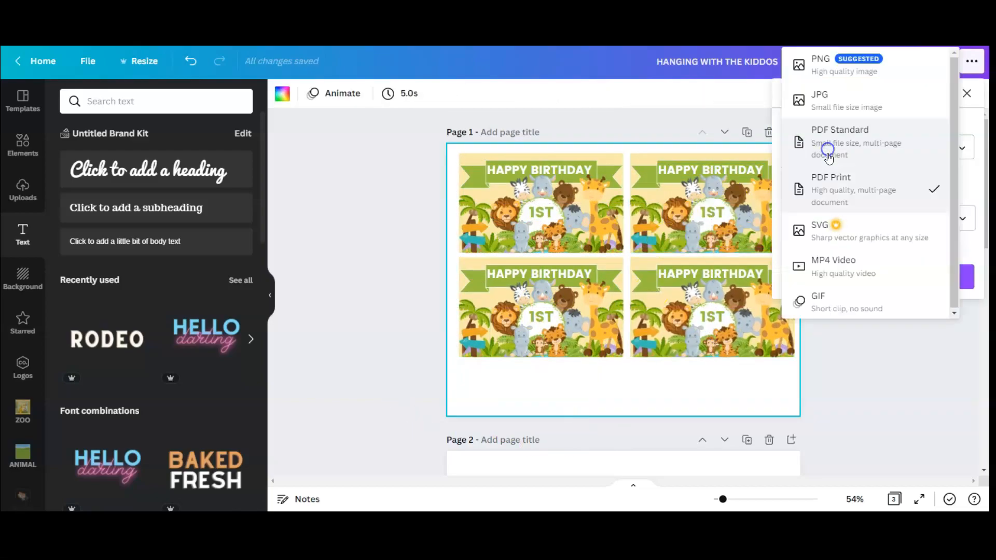
pyautogui.click(828, 191)
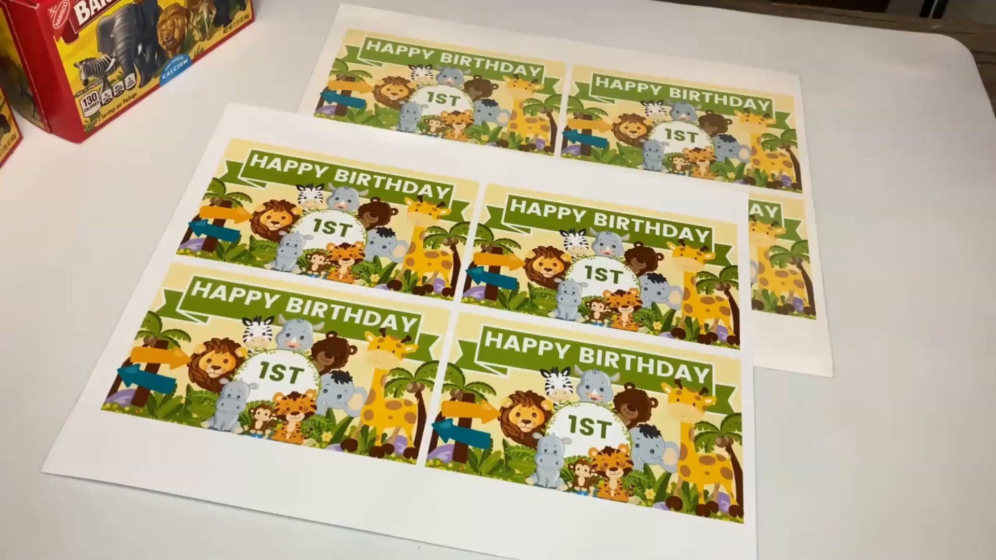